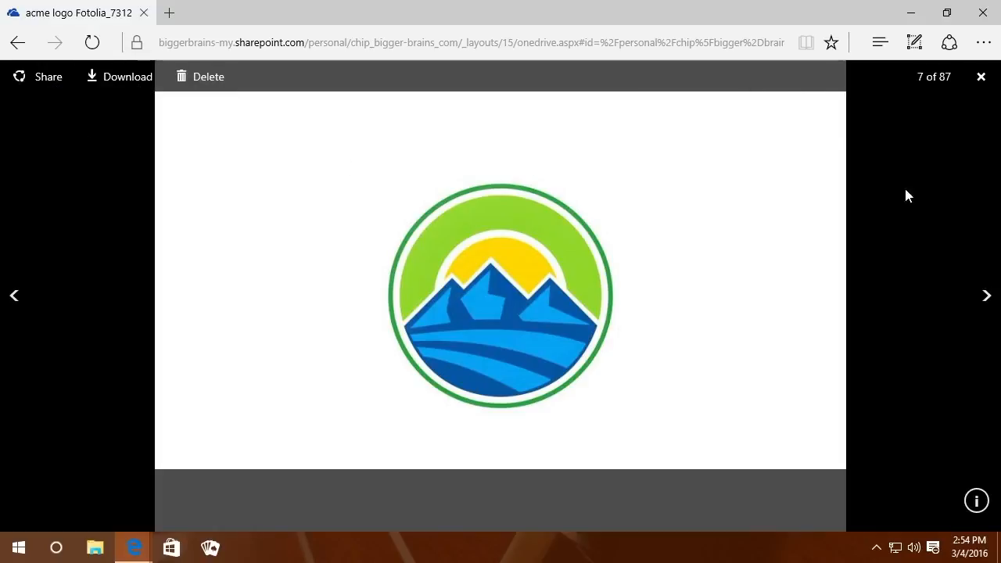
- View the next image in the preview and close the image viewer
click(987, 298)
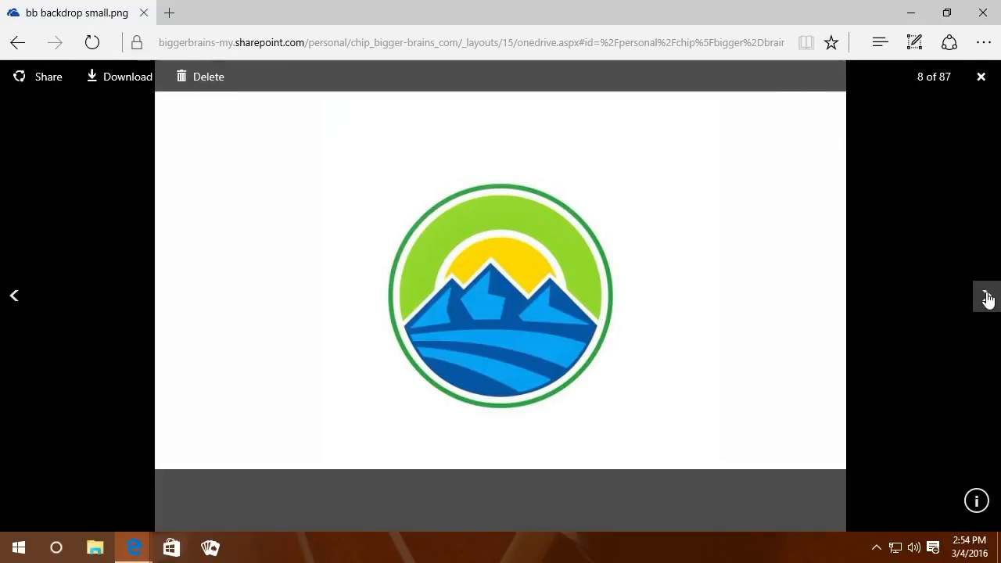
click(980, 76)
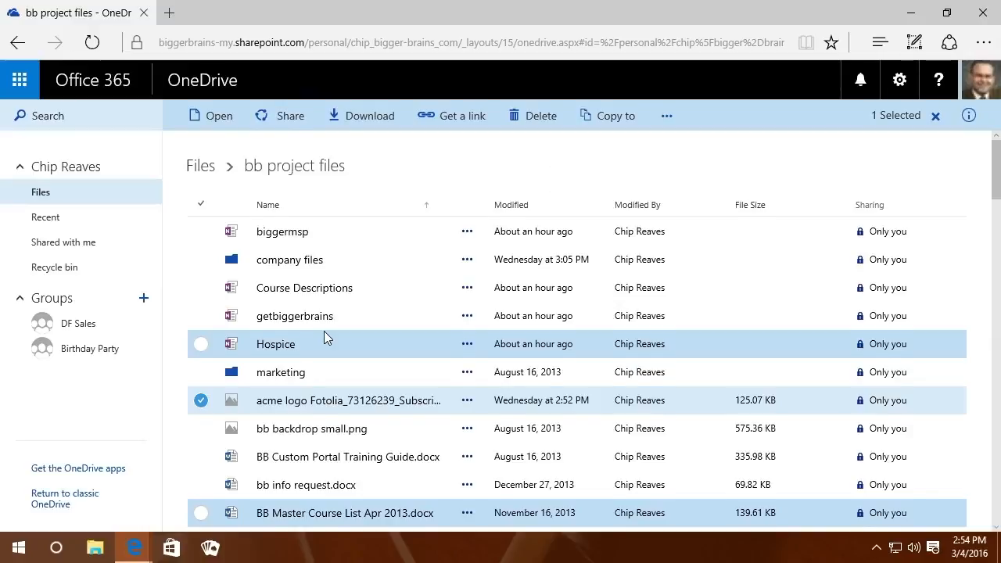
- View bb_newclientintro.pdf from bb project files and close it, and open bb reseller master list.csv
scroll(324, 331, down, 3)
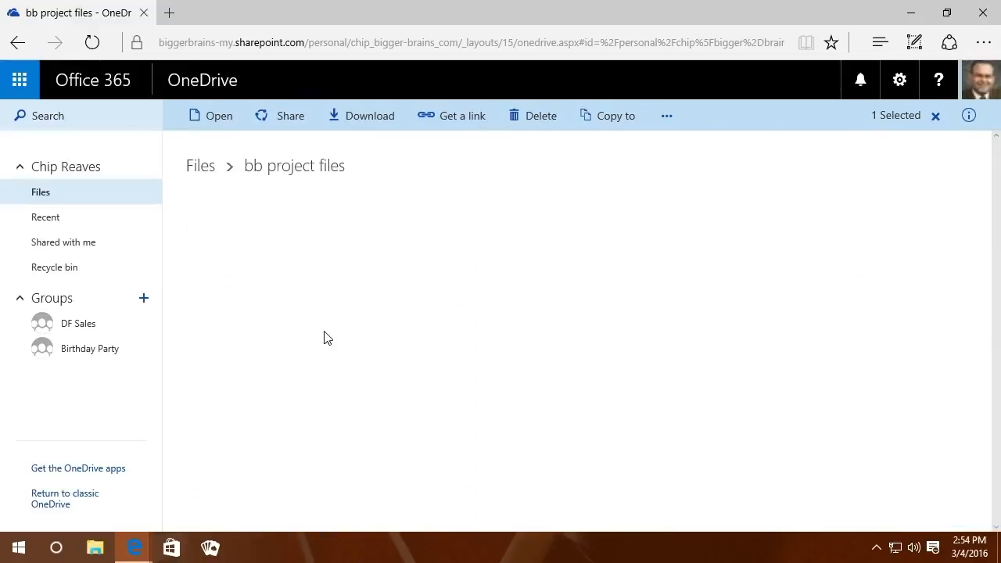
scroll(352, 342, down, 3)
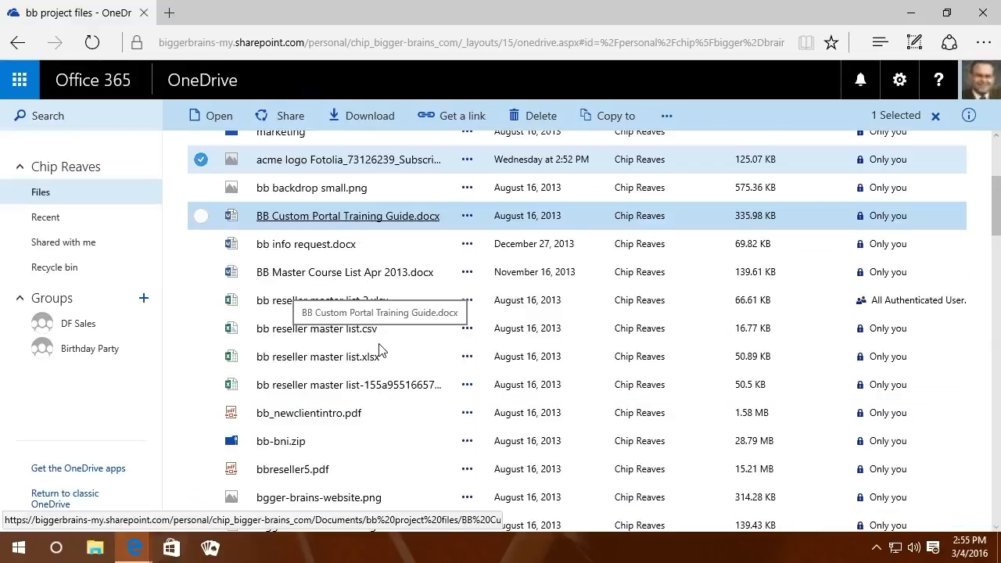
click(323, 419)
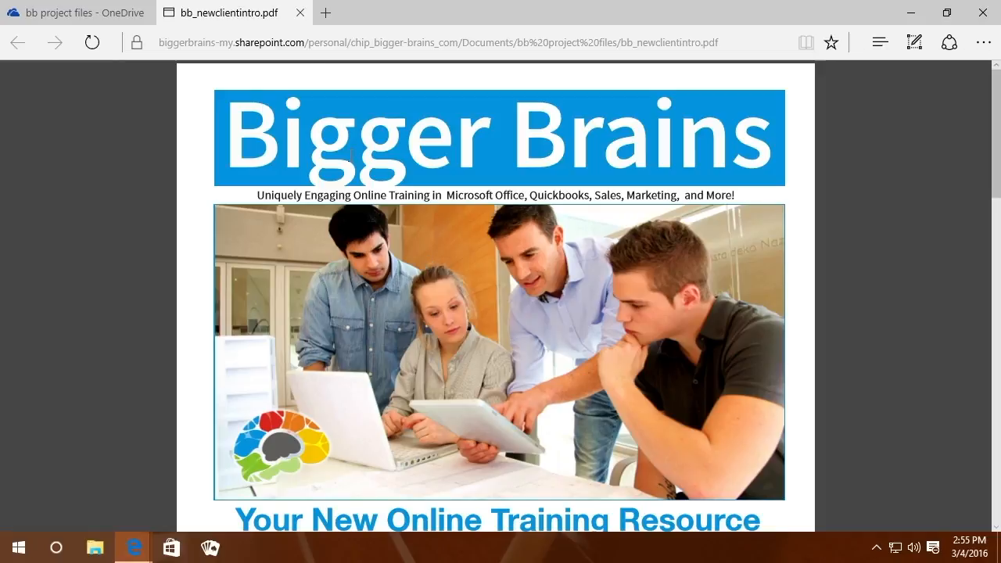
mouse_move(294, 92)
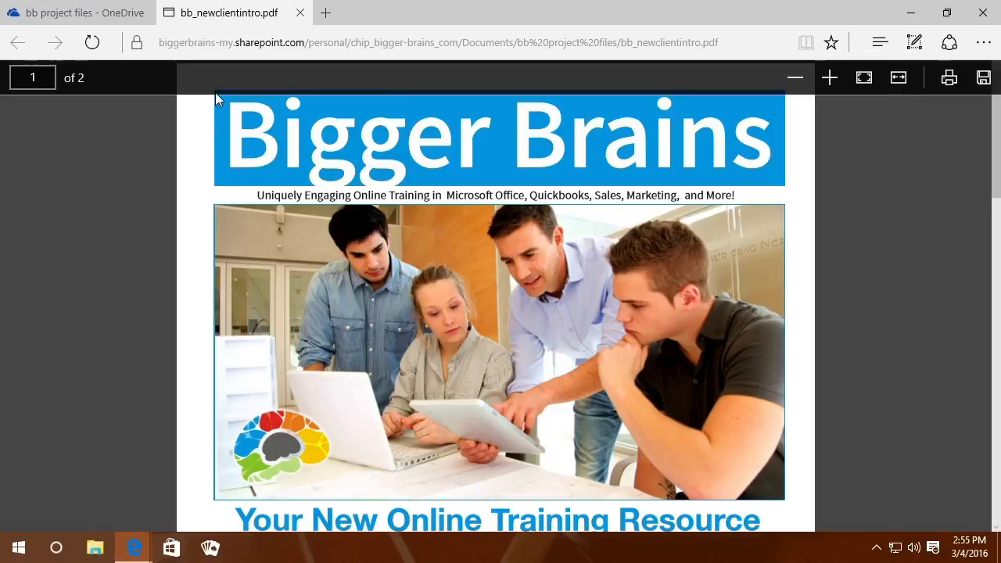
click(300, 12)
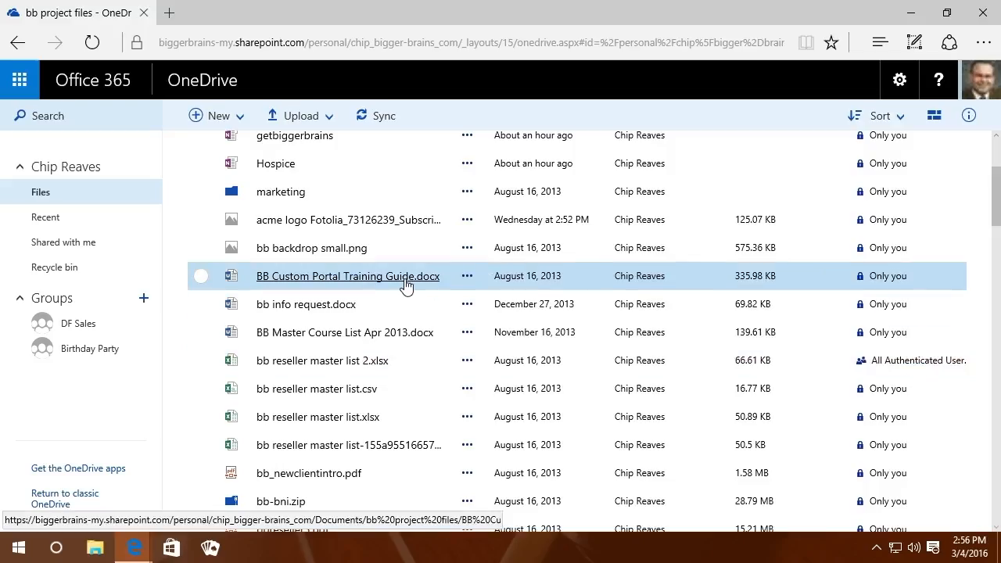
click(337, 391)
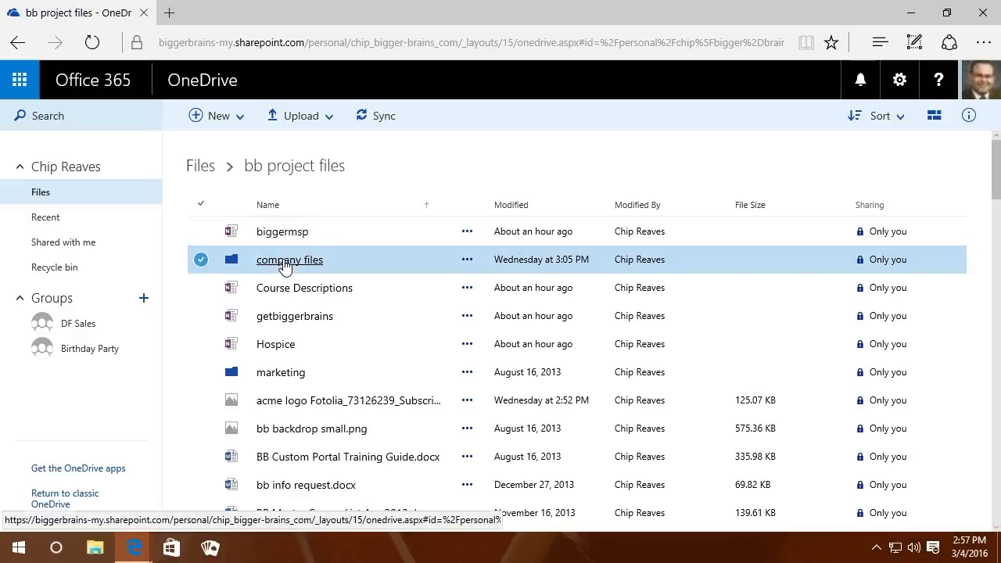
- Open the company files folder and go back up through bb project files to the top-level Files
click(284, 261)
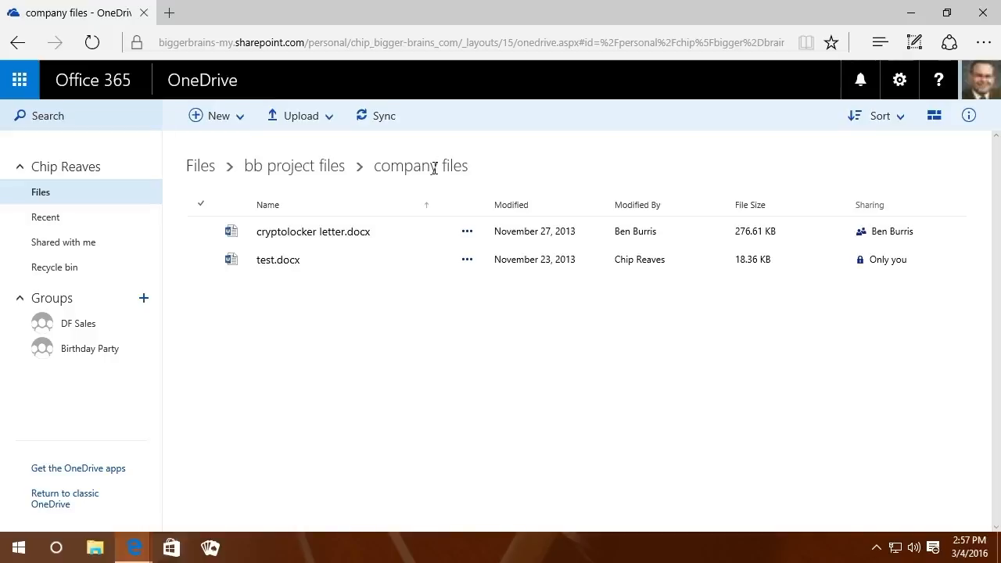
click(305, 168)
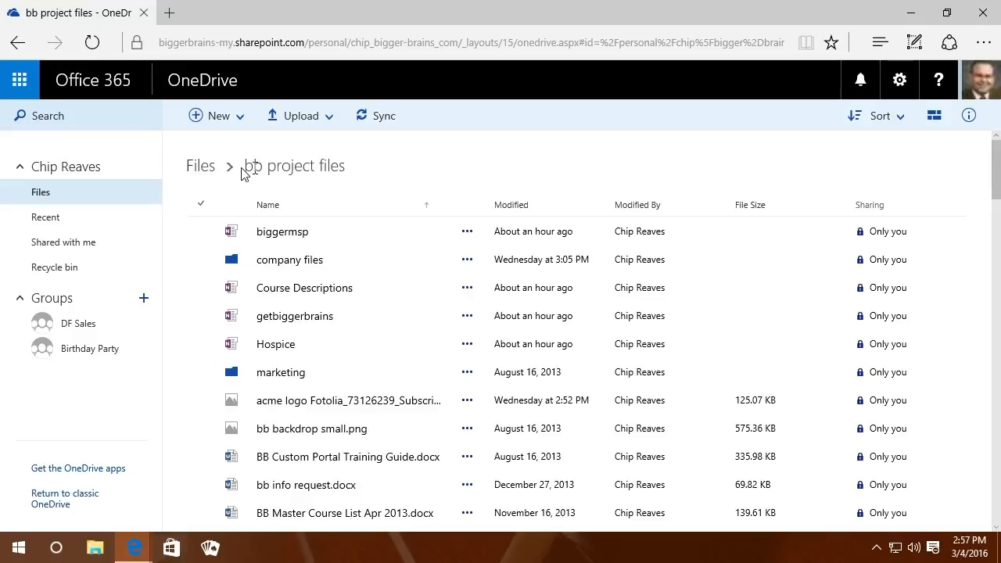
click(196, 168)
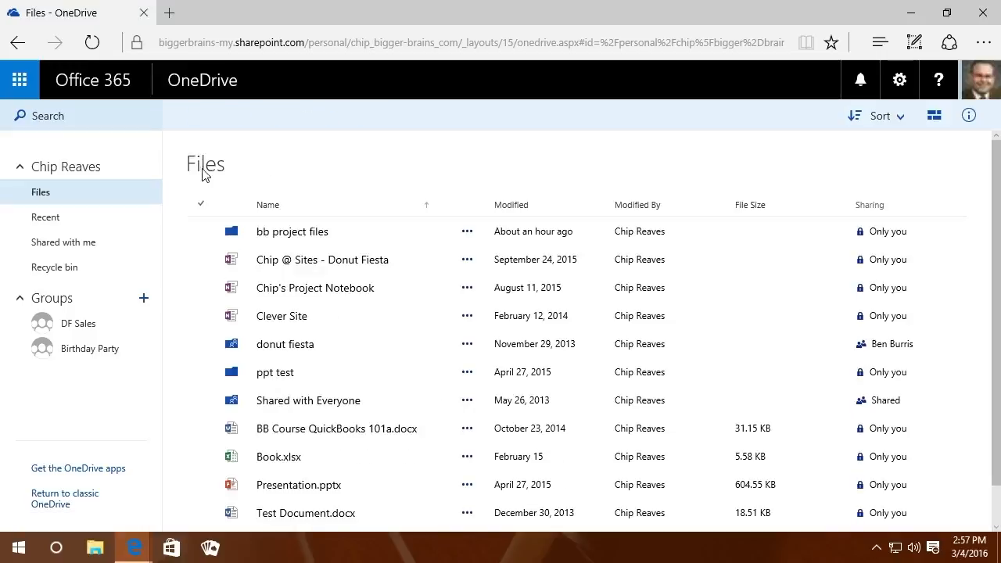
- Move test.docx from the company files folder inside bb project files to the top-level Files
click(285, 234)
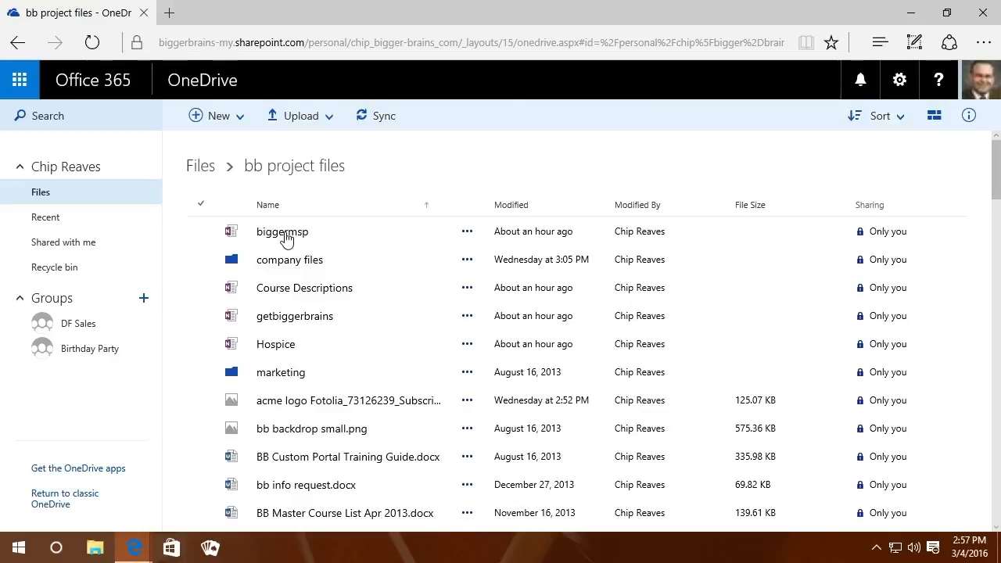
click(288, 262)
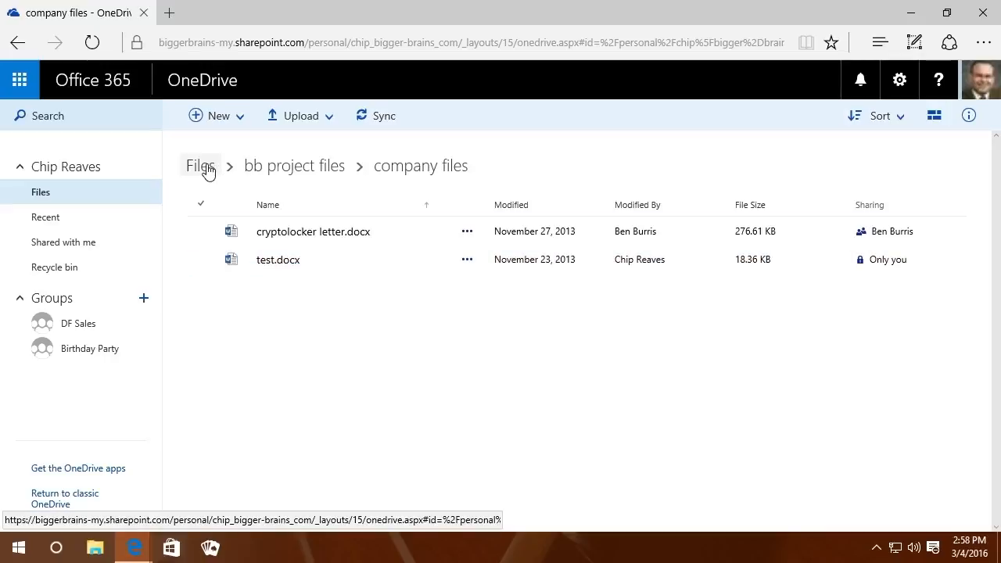
click(231, 261)
drag(231, 260, 209, 173)
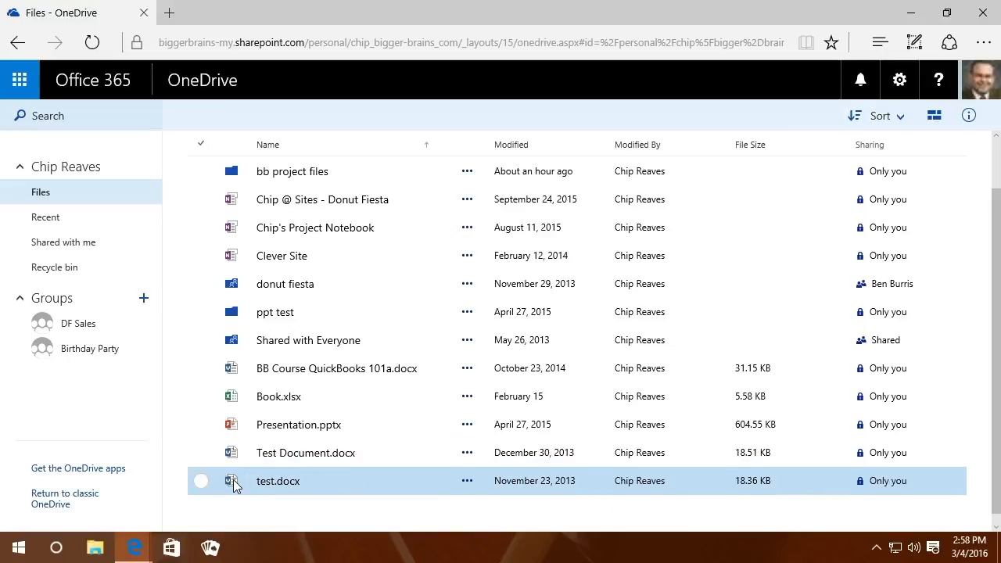
- Move test.docx from the top-level Files into the bb project files folder and open that folder
drag(233, 479, 235, 165)
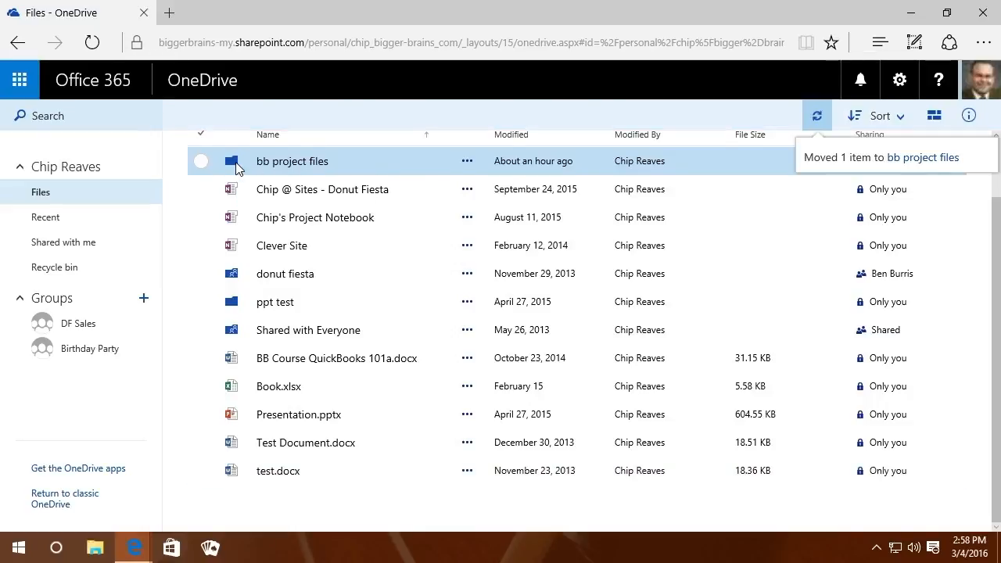
click(233, 190)
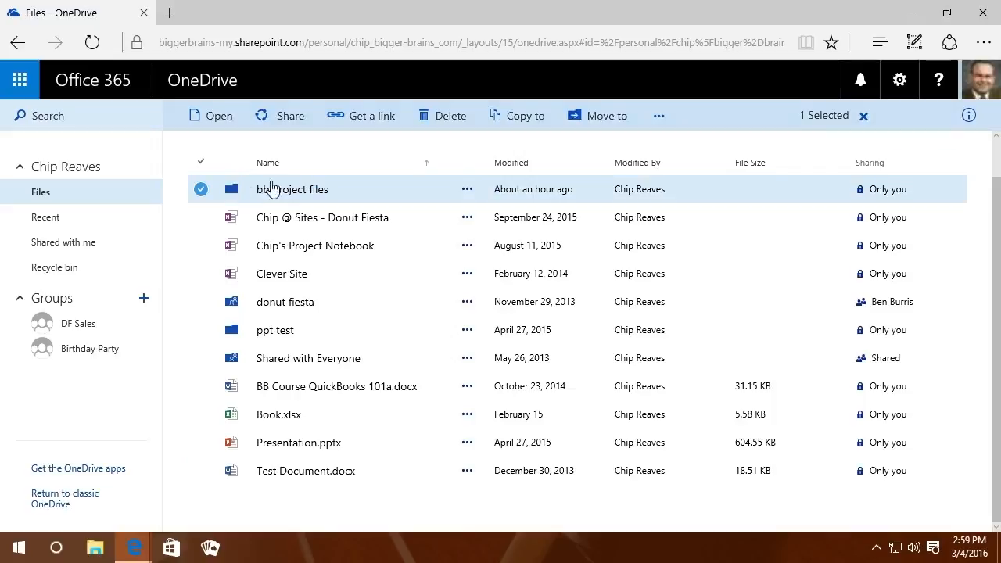
click(291, 191)
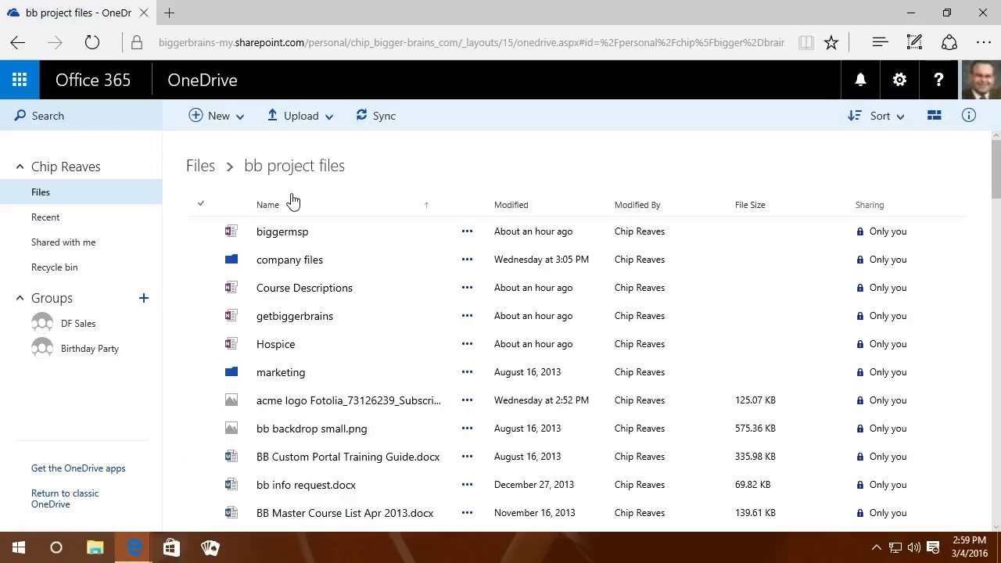
- Move test.docx from bb project files into its company files subfolder using the Move to command
scroll(318, 337, down, 5)
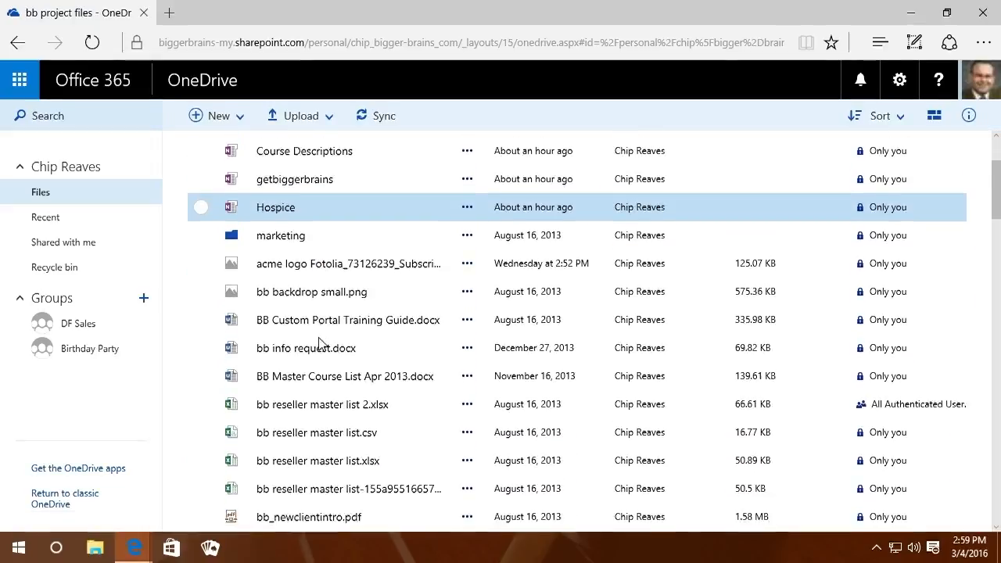
scroll(319, 344, down, 15)
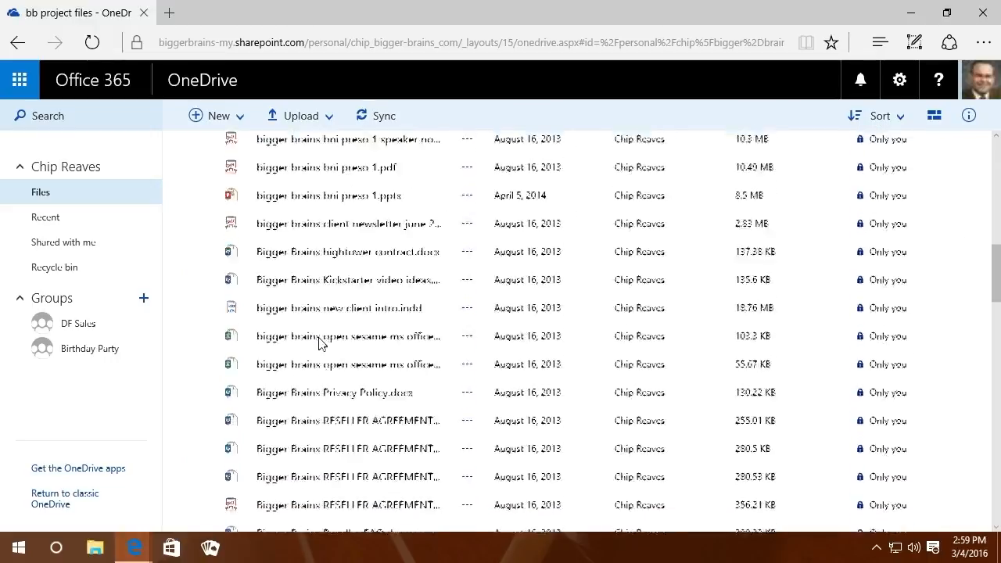
scroll(318, 344, down, 12)
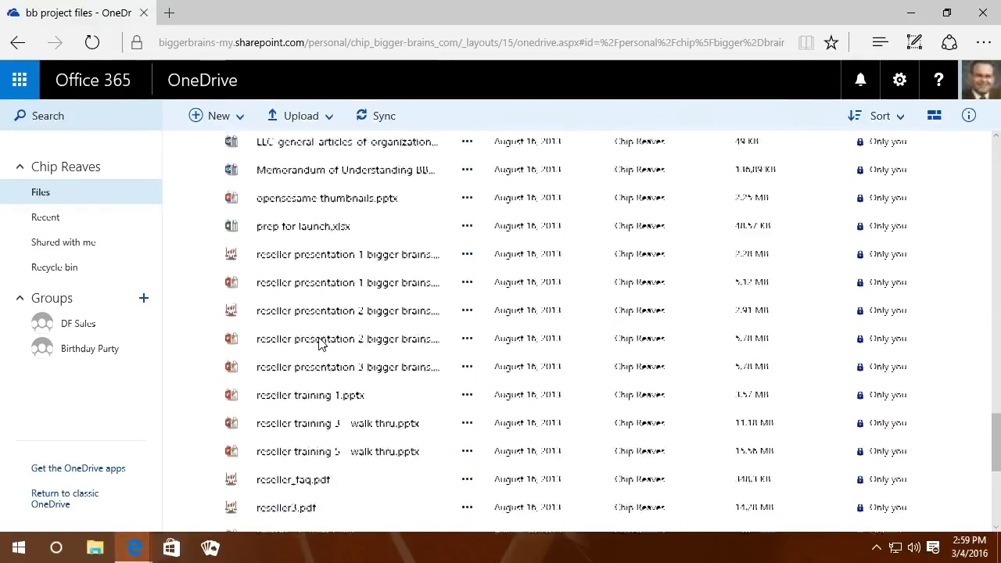
scroll(318, 344, down, 2)
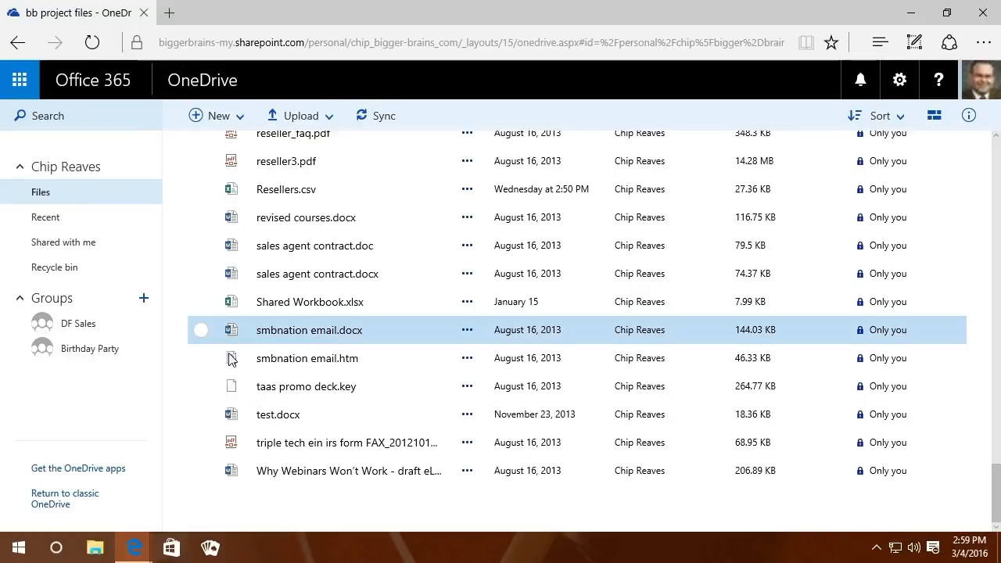
click(202, 415)
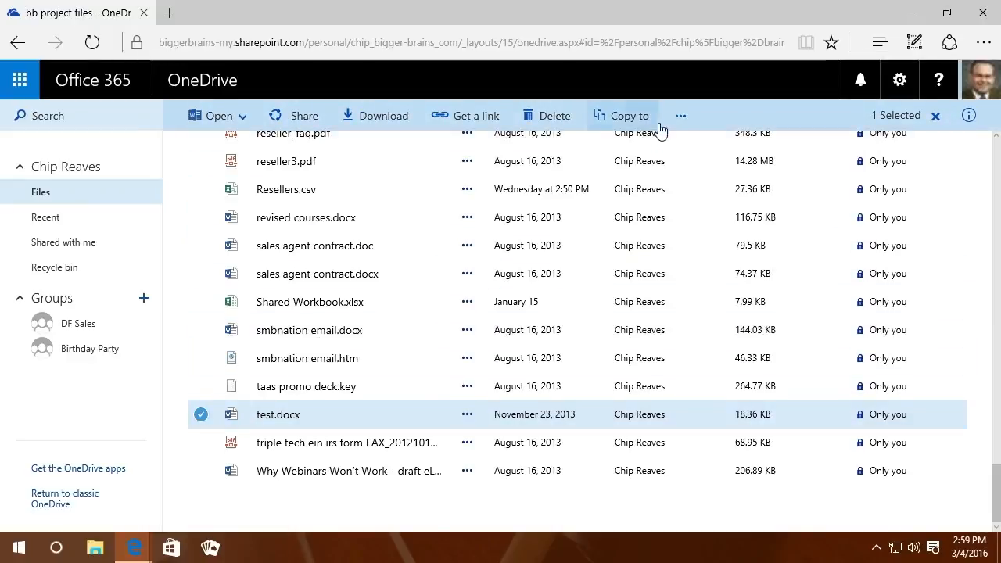
click(679, 118)
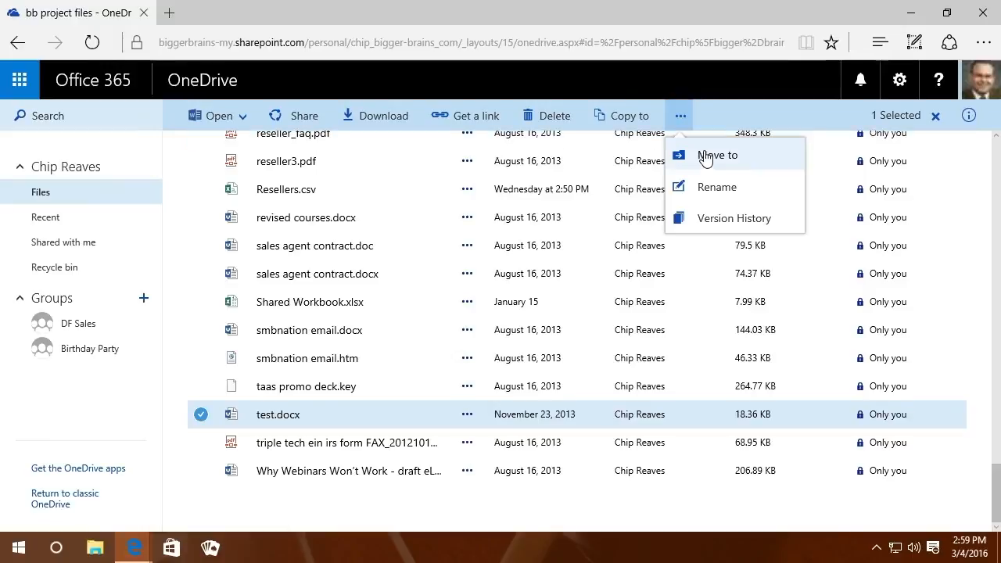
click(706, 157)
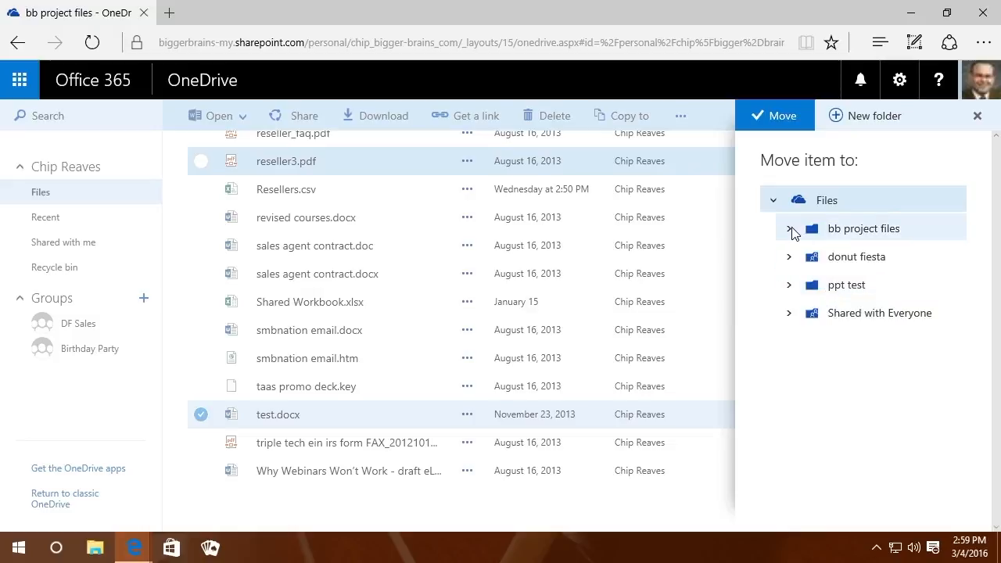
click(789, 229)
click(841, 263)
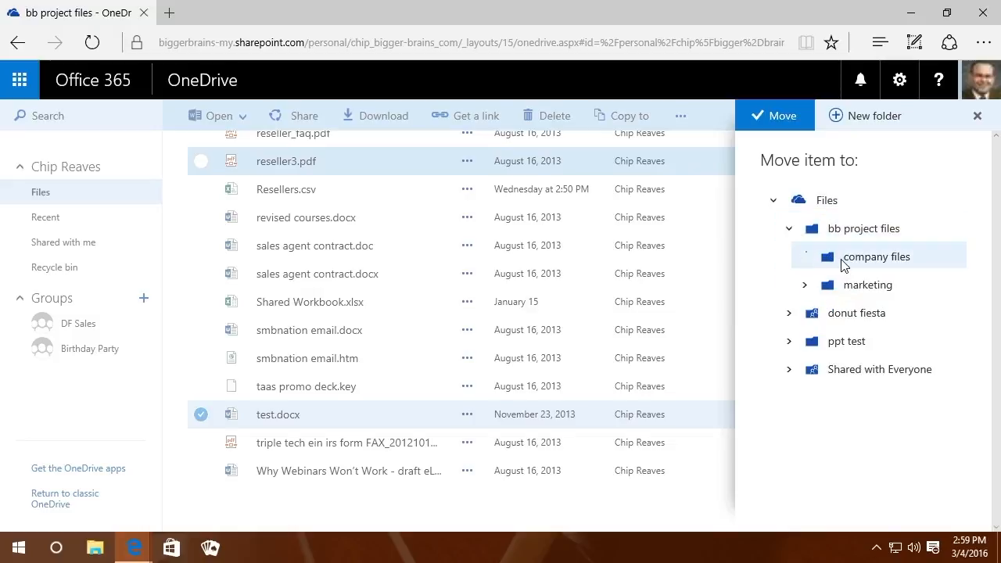
click(782, 115)
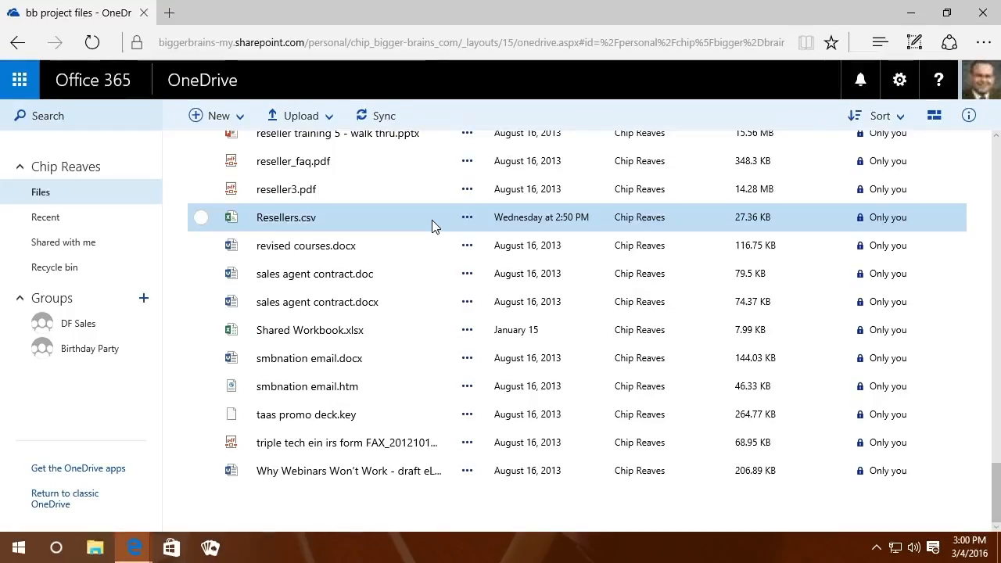
- Return to the top-level Files and show OneDrive in a smaller window on the desktop, with the other browser window minimized
click(46, 202)
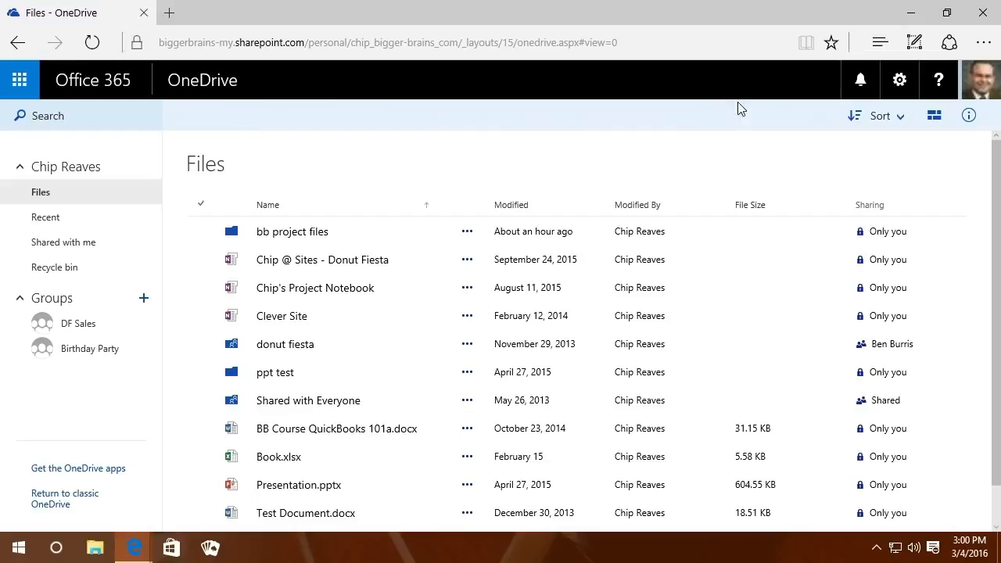
click(947, 14)
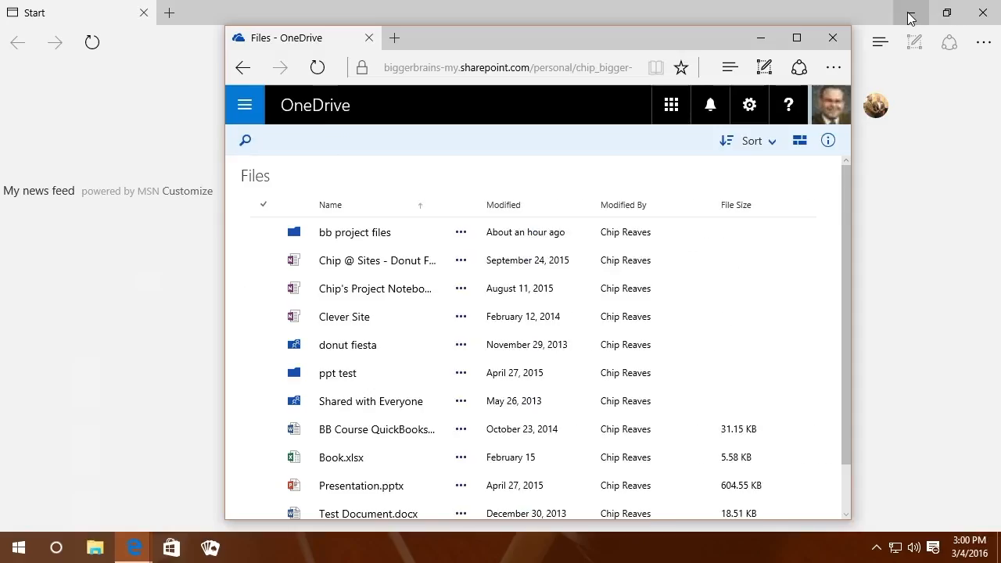
click(910, 19)
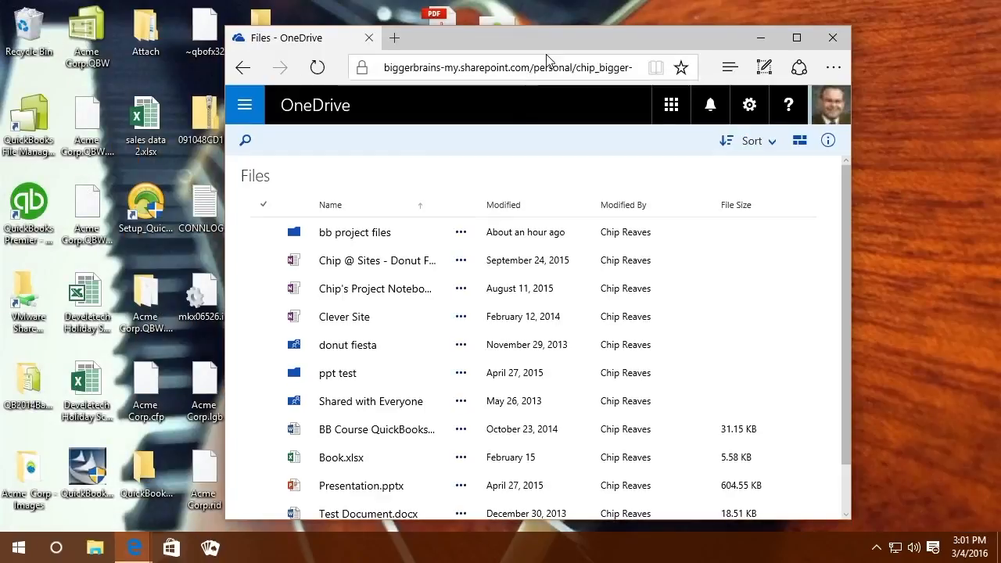
drag(559, 41, 688, 38)
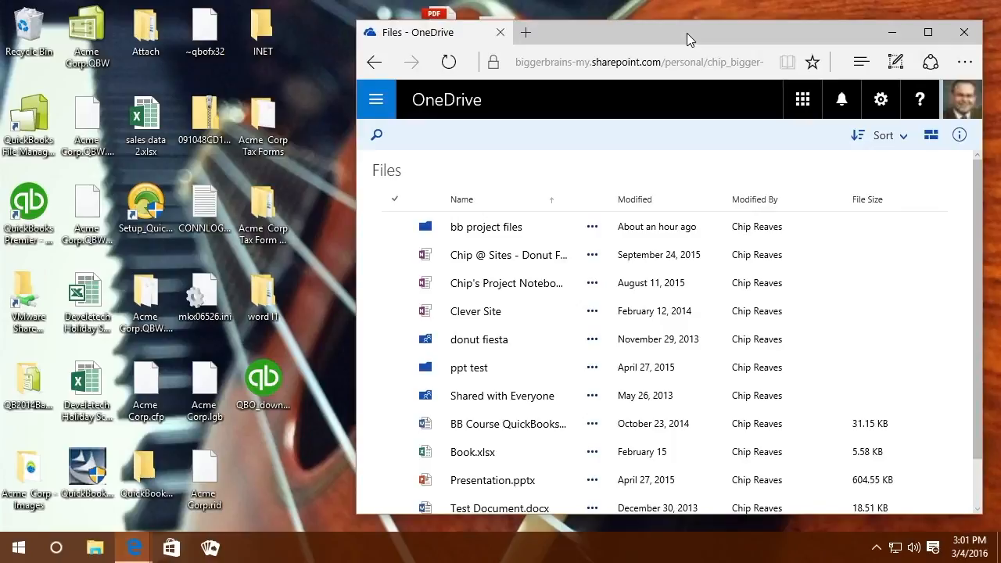
- Open the Desktop folder in File Explorer and arrange its narrowed window side by side with the OneDrive window
click(96, 547)
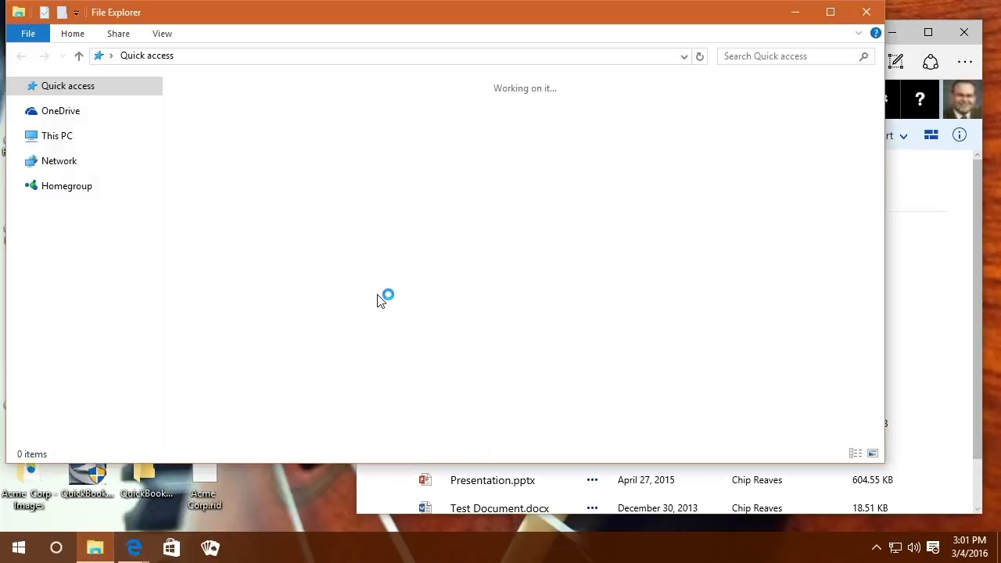
click(60, 145)
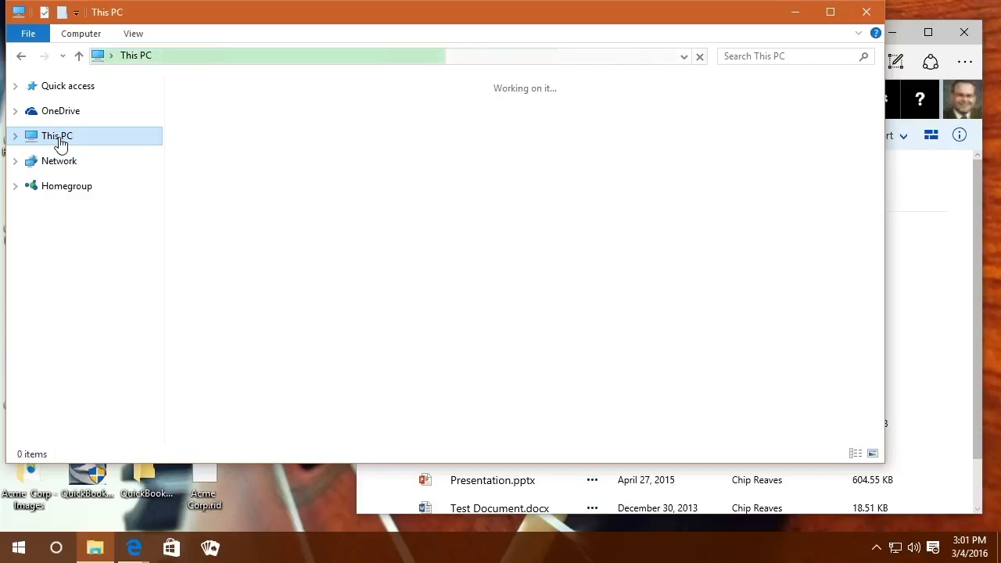
double_click(228, 125)
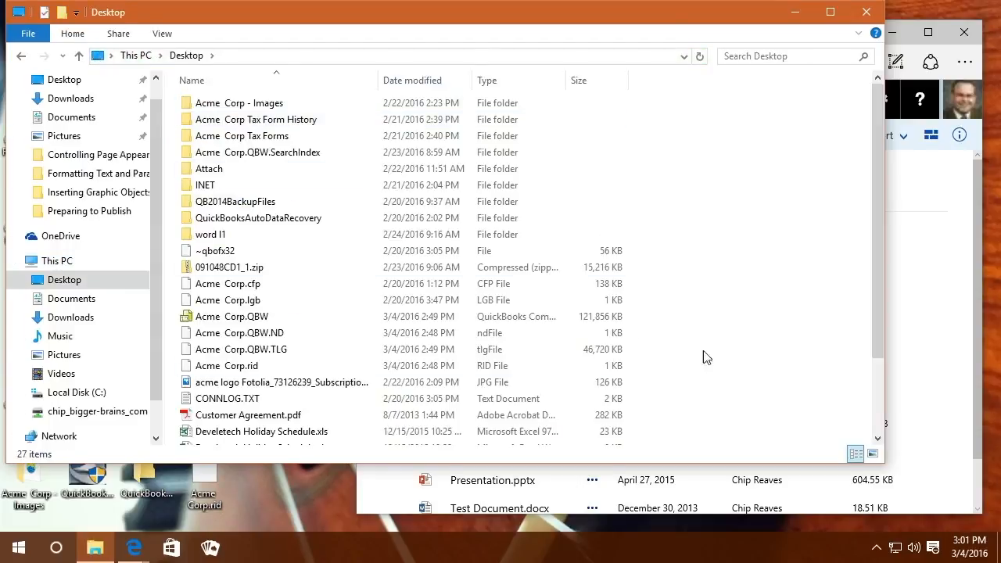
drag(884, 372, 465, 320)
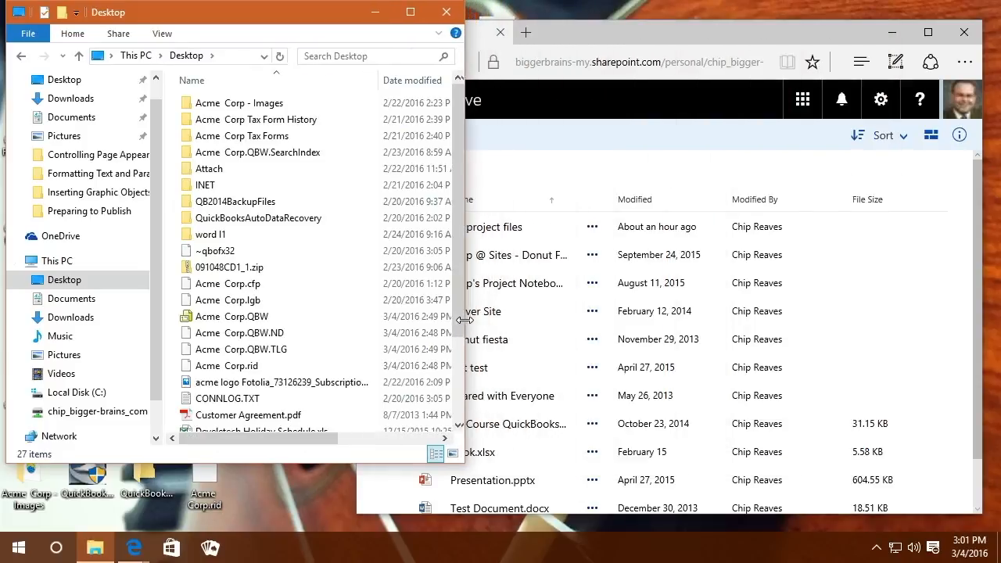
drag(591, 31, 701, 19)
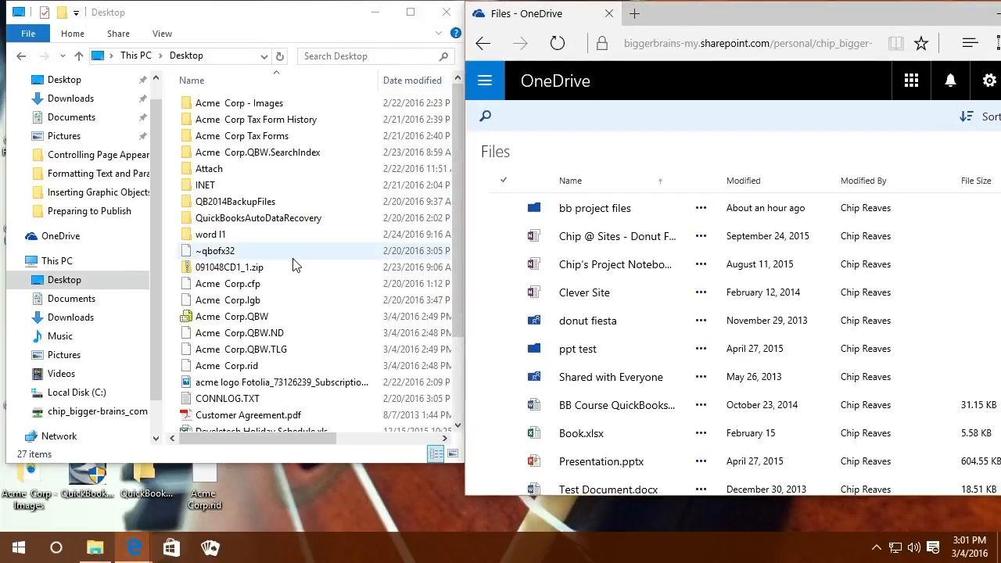
- Upload the acme logo Fotolia image from the local Desktop folder to the top-level Files in OneDrive
click(249, 385)
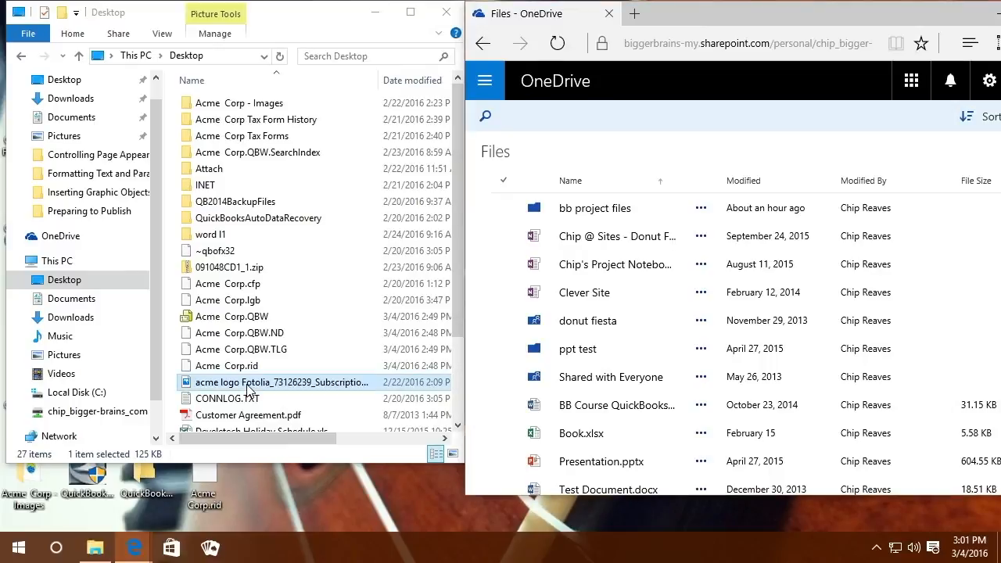
drag(248, 388, 601, 259)
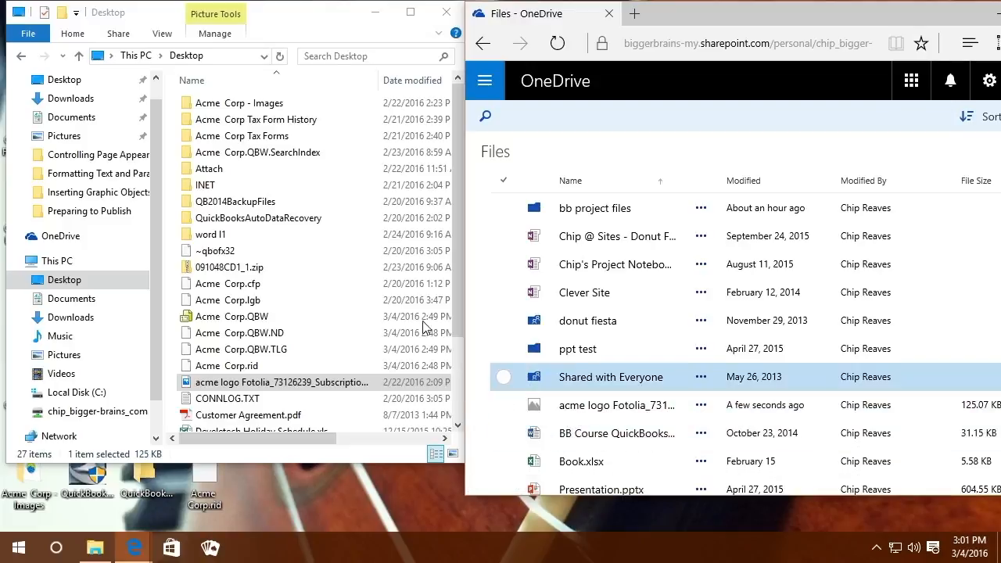
- Try to copy BB Course QuickBooks 101a.docx from OneDrive directly into the local Desktop folder
click(503, 434)
drag(533, 436, 429, 353)
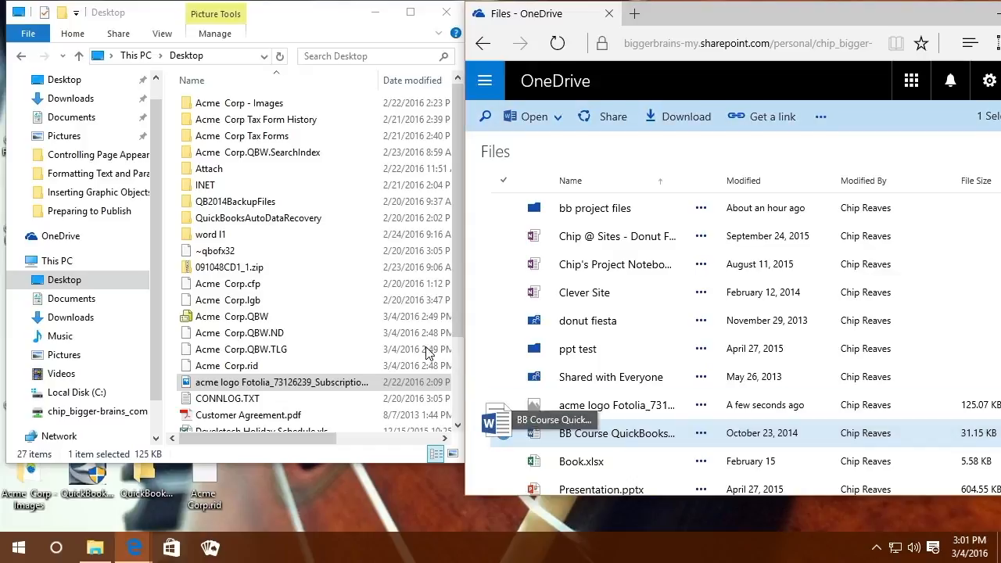